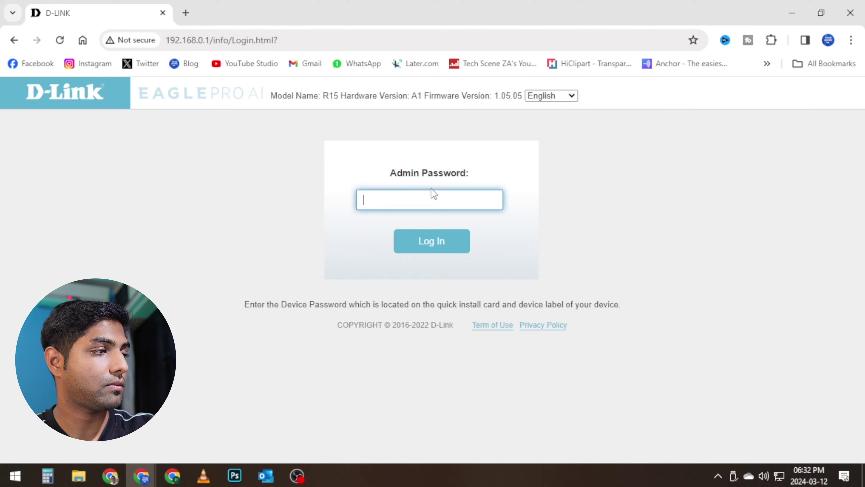
Log in with the admin password, accept the terms, and keep Router Mode
{"action": "type", "text": "*******"}
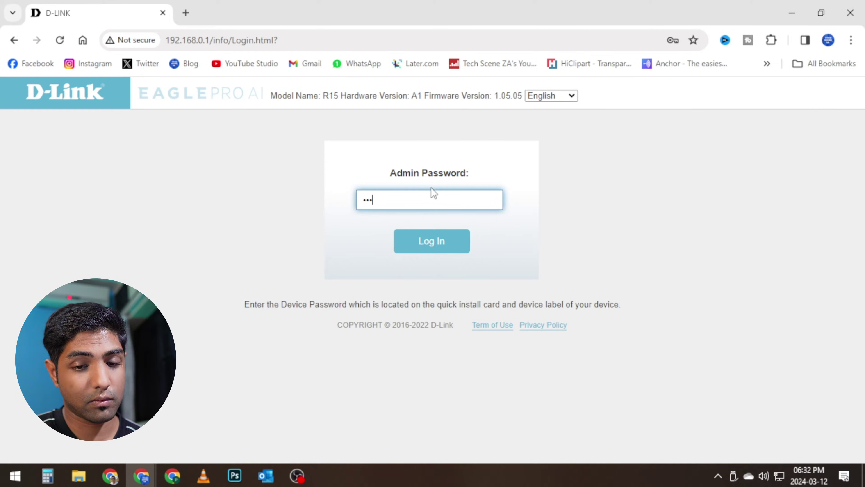
{"action": "key", "text": "Return"}
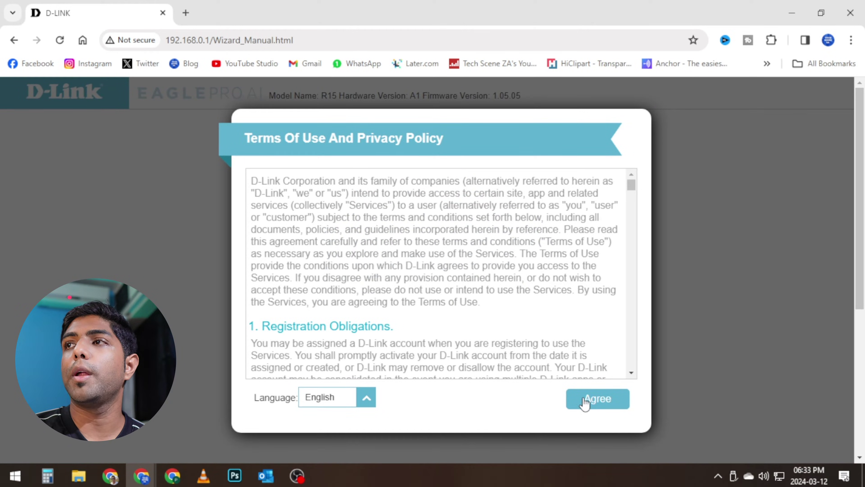
{"action": "left_click", "coordinate": [596, 402]}
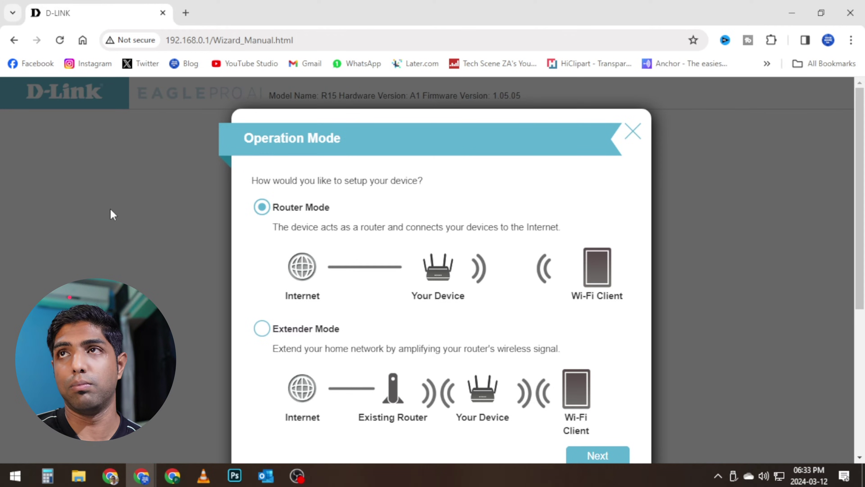
{"action": "scroll", "coordinate": [436, 318], "scroll_direction": "down", "scroll_amount": 2}
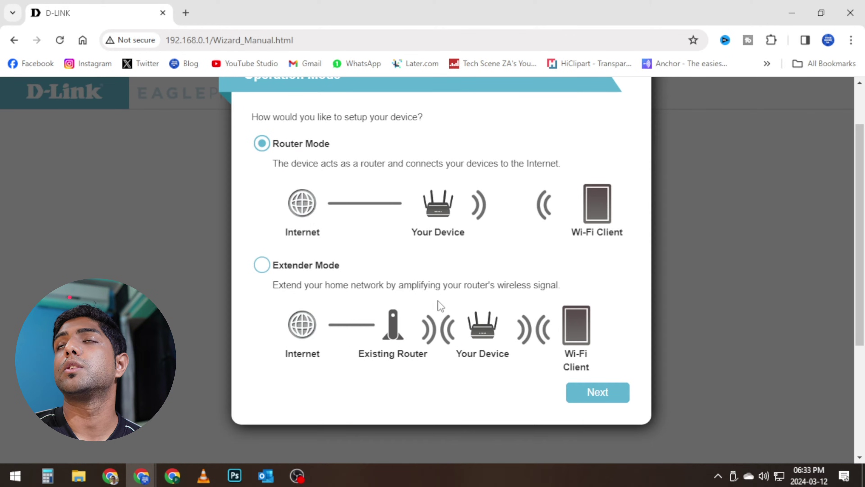
{"action": "left_click", "coordinate": [596, 395]}
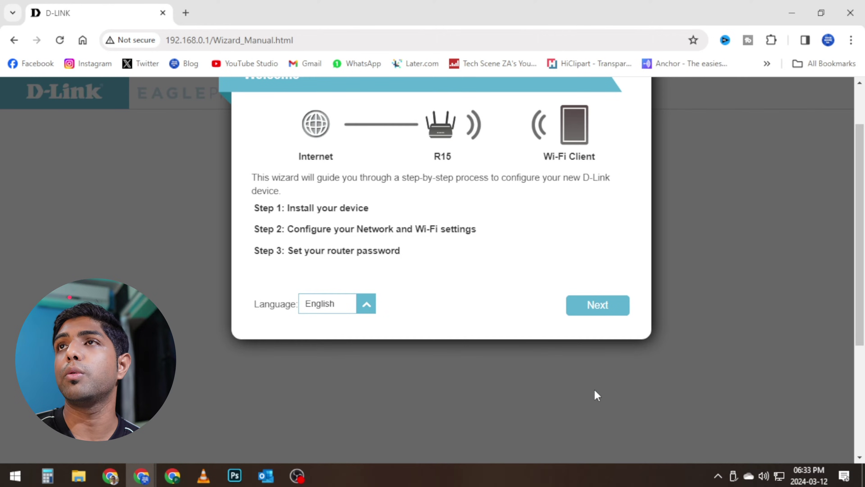
{"action": "scroll", "coordinate": [437, 339], "scroll_direction": "up", "scroll_amount": 2}
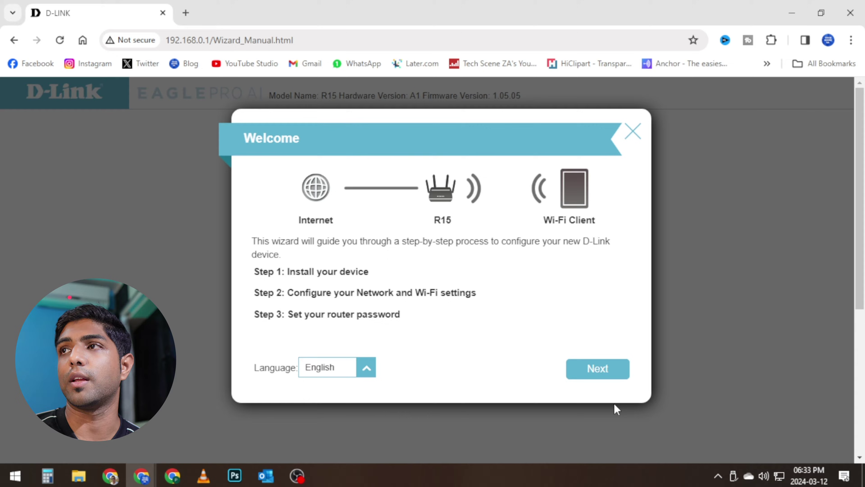
{"action": "left_click", "coordinate": [604, 378]}
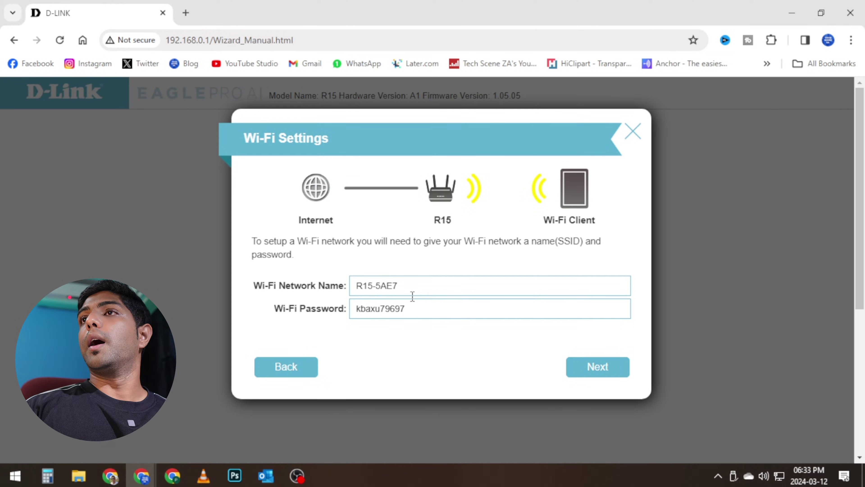
Name the Wi-Fi SILVERFOX, set the admin password, keep auto-updates on, and apply the summary
{"action": "left_click", "coordinate": [412, 289]}
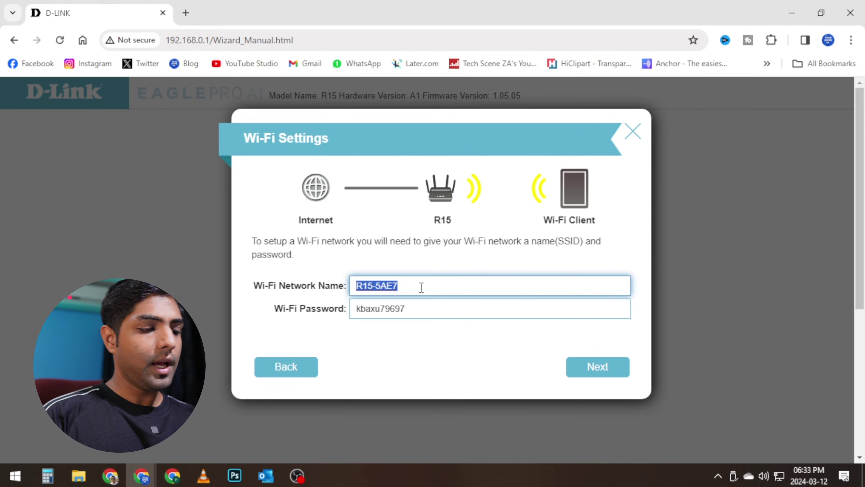
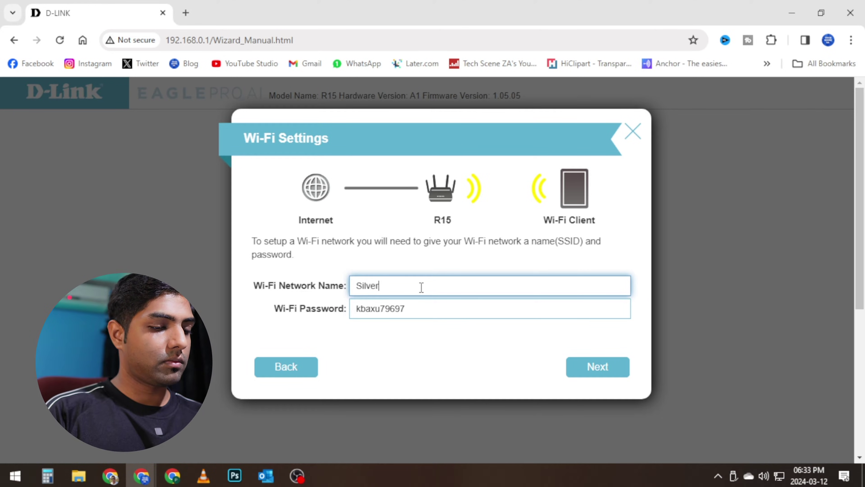
{"action": "left_click", "coordinate": [598, 366]}
{"action": "left_click", "coordinate": [434, 302]}
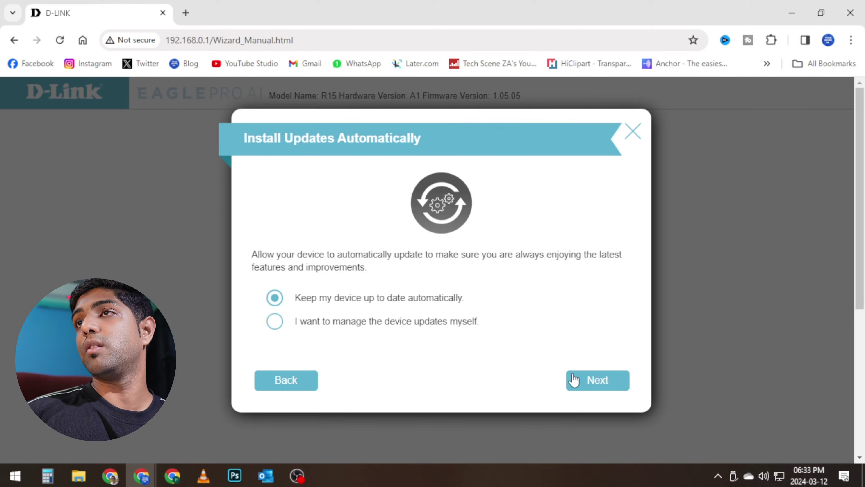
{"action": "left_click", "coordinate": [583, 388]}
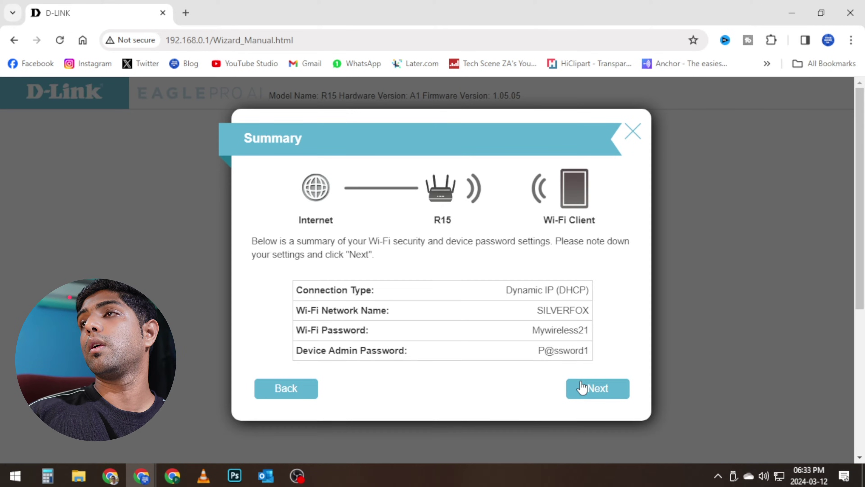
{"action": "left_click", "coordinate": [587, 390]}
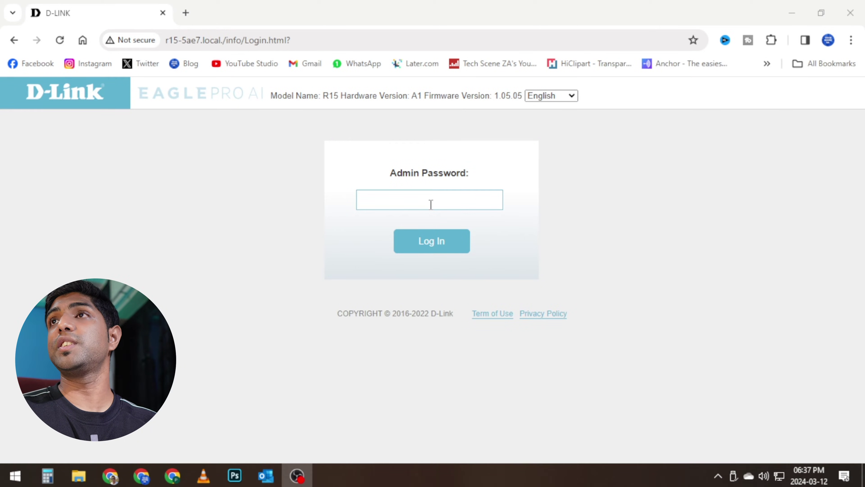
After the reboot, focus the Admin Password field on the r15-5ae7.local login page
{"action": "left_click", "coordinate": [431, 204]}
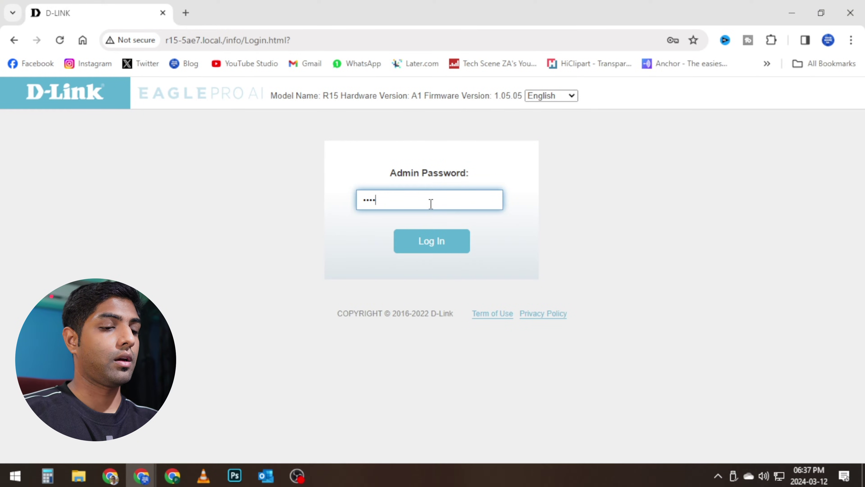
Log in with the admin password and decline saving it in the browser
{"action": "type", "text": "•"}
{"action": "key", "text": "Return"}
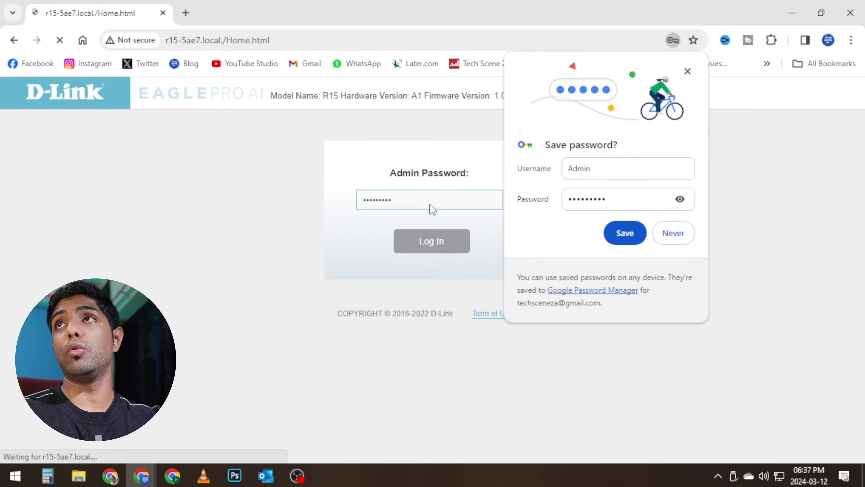
{"action": "left_click", "coordinate": [681, 234]}
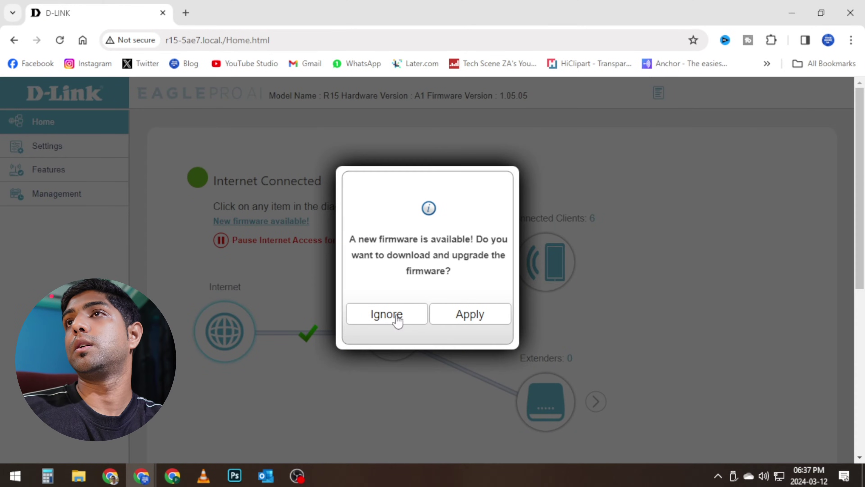
Check the firmware upgrade page, then return Home and dismiss the new firmware prompt
{"action": "left_click", "coordinate": [467, 320]}
{"action": "scroll", "coordinate": [295, 380], "scroll_direction": "down", "scroll_amount": 3}
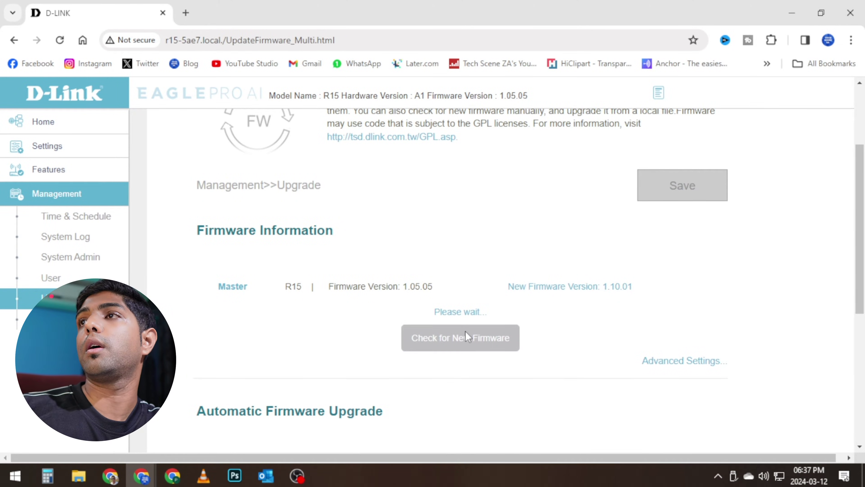
{"action": "scroll", "coordinate": [372, 390], "scroll_direction": "down", "scroll_amount": 4}
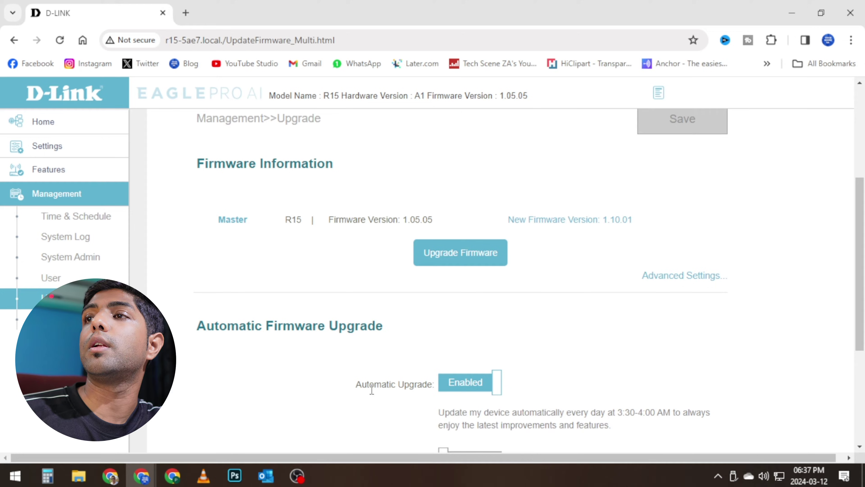
{"action": "scroll", "coordinate": [371, 390], "scroll_direction": "up", "scroll_amount": 5}
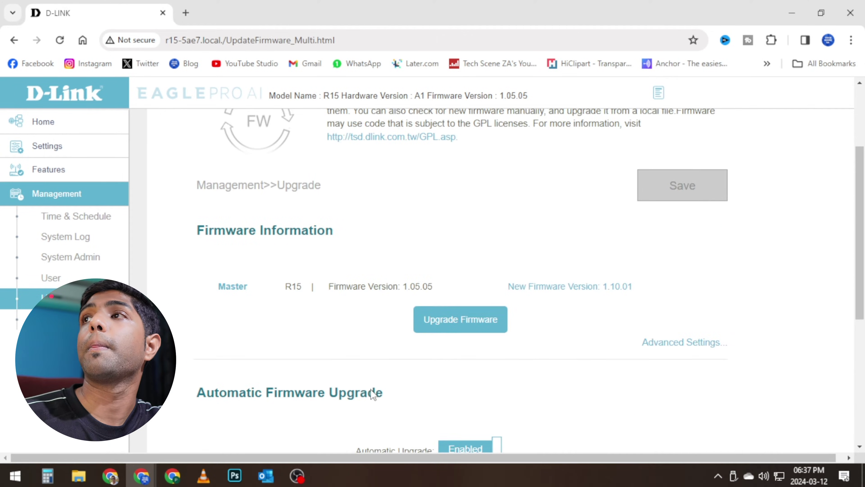
{"action": "left_click", "coordinate": [35, 120]}
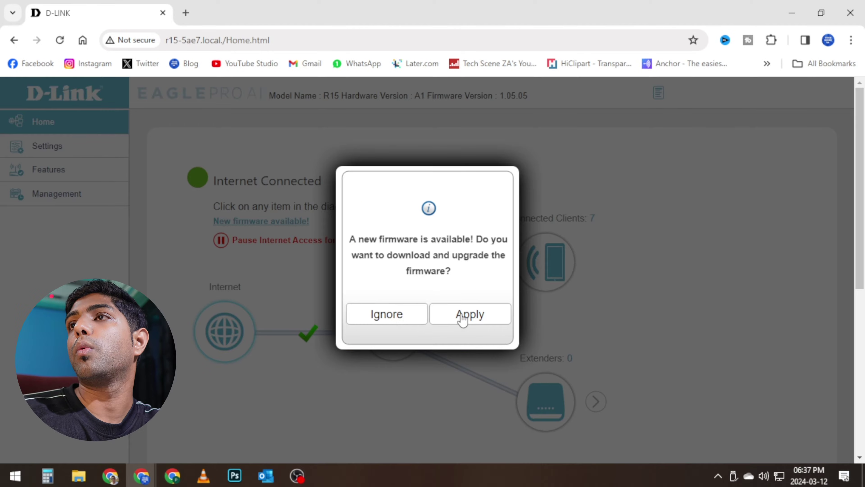
{"action": "left_click", "coordinate": [394, 321]}
Expand the Settings and Features lists in the sidebar
{"action": "left_click", "coordinate": [42, 147]}
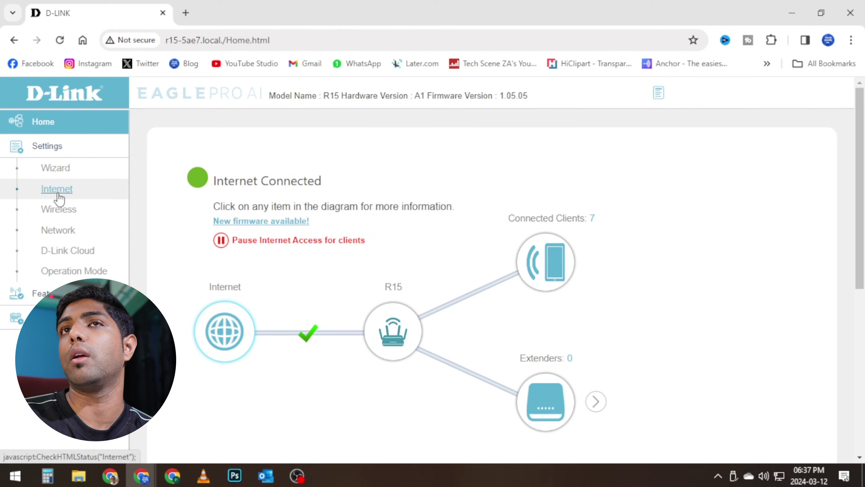
{"action": "left_click", "coordinate": [49, 293]}
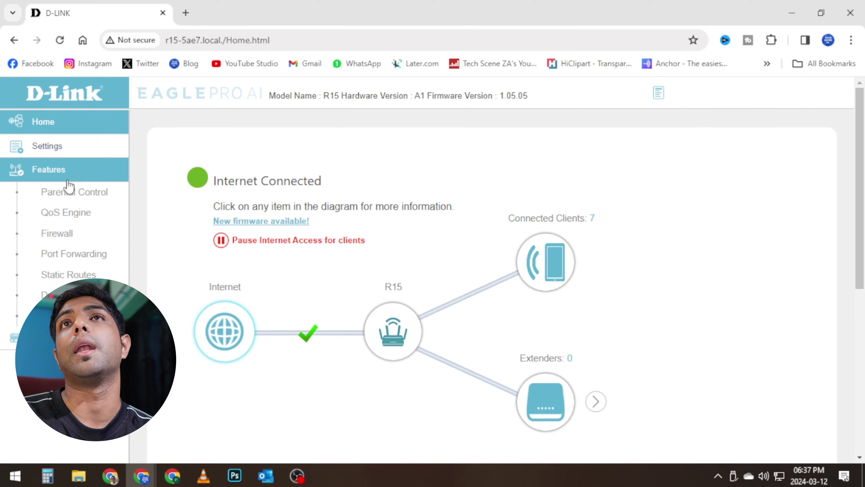
{"action": "left_click", "coordinate": [33, 151]}
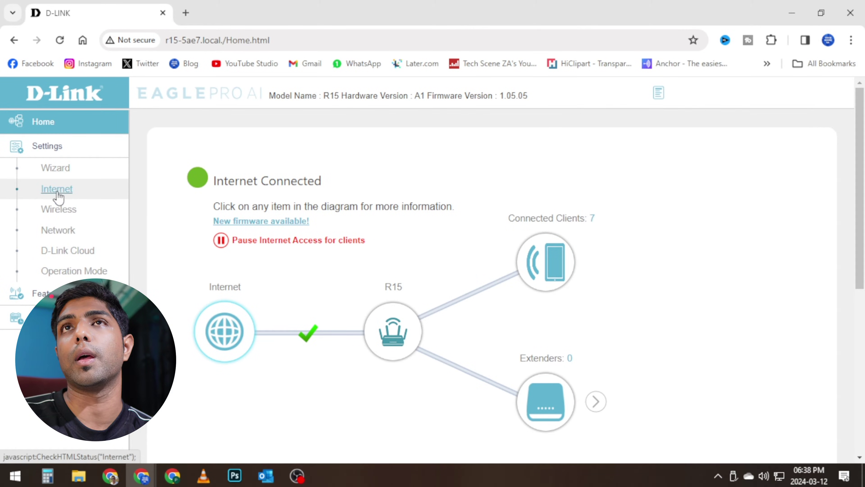
On the Network settings page, change the LAN IP from 192.168.0.1 to 10.0.0.4 and save
{"action": "left_click", "coordinate": [62, 233]}
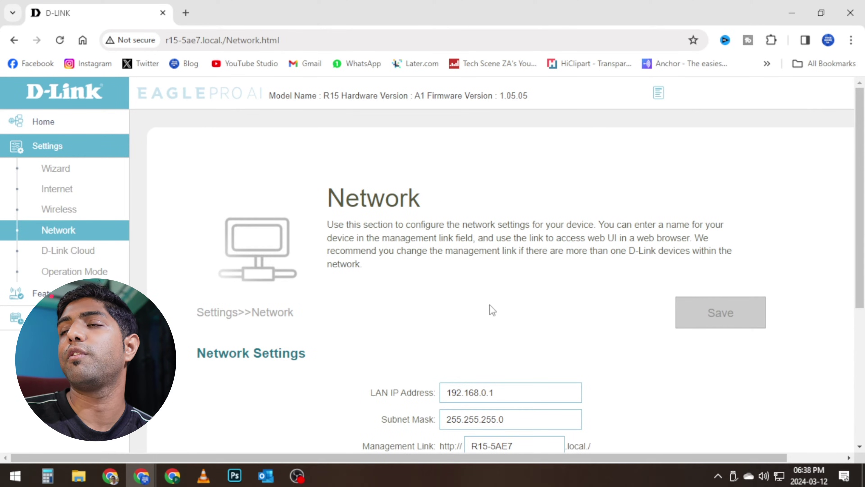
{"action": "scroll", "coordinate": [487, 314], "scroll_direction": "down", "scroll_amount": 3}
{"action": "left_click_drag", "start_coordinate": [498, 266], "coordinate": [405, 264]}
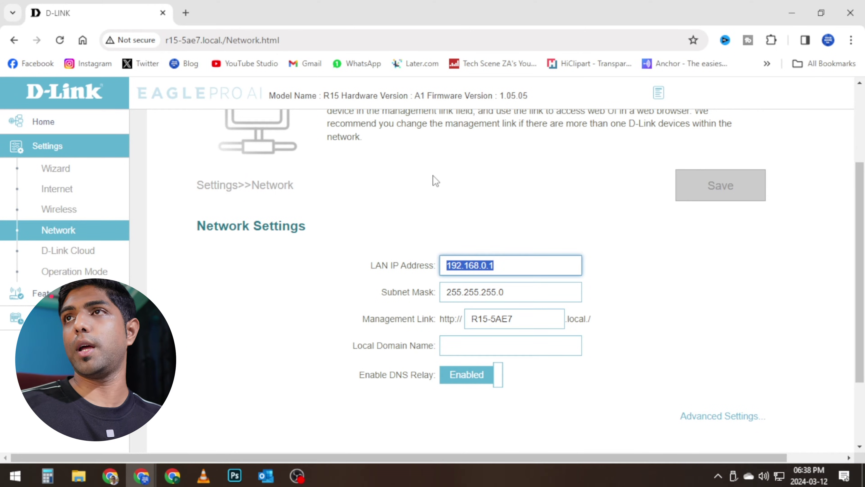
{"action": "type", "text": "10."}
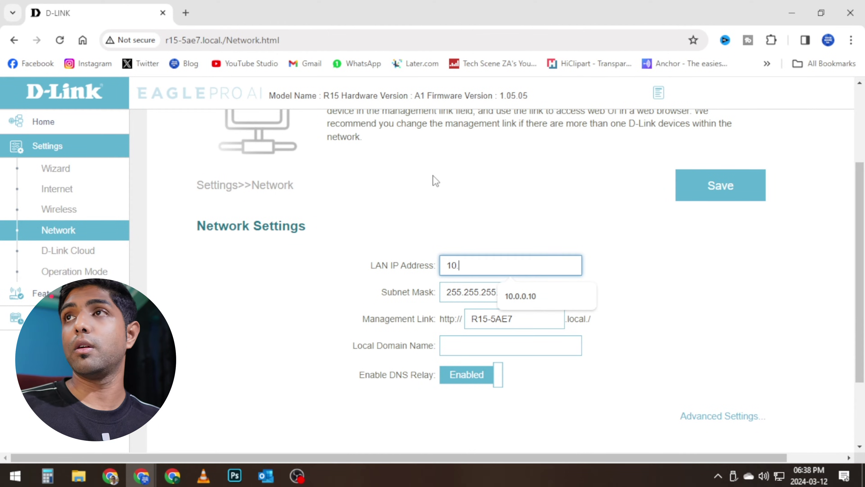
{"action": "type", "text": "0.0"}
{"action": "key", "text": "BackSpace"}
{"action": "key", "text": "BackSpace"}
{"action": "key", "text": "BackSpace"}
{"action": "key", "text": "BackSpace"}
{"action": "key", "text": "BackSpace"}
{"action": "key", "text": "BackSpace"}
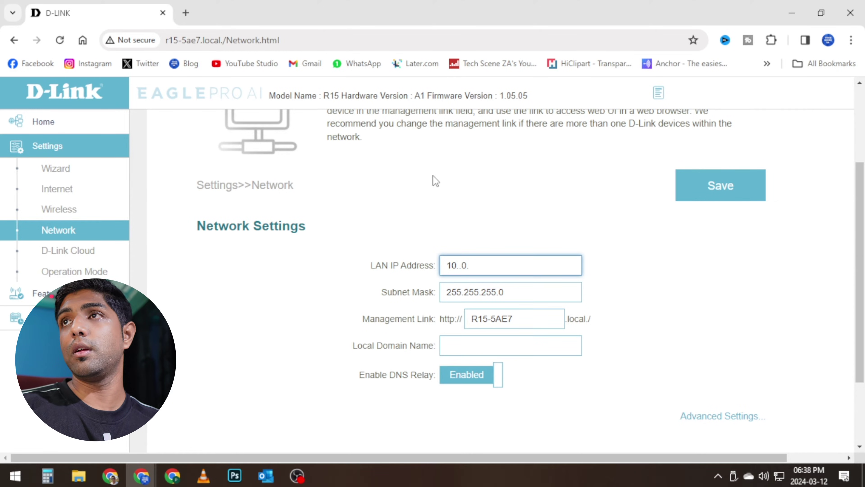
{"action": "type", "text": "10"}
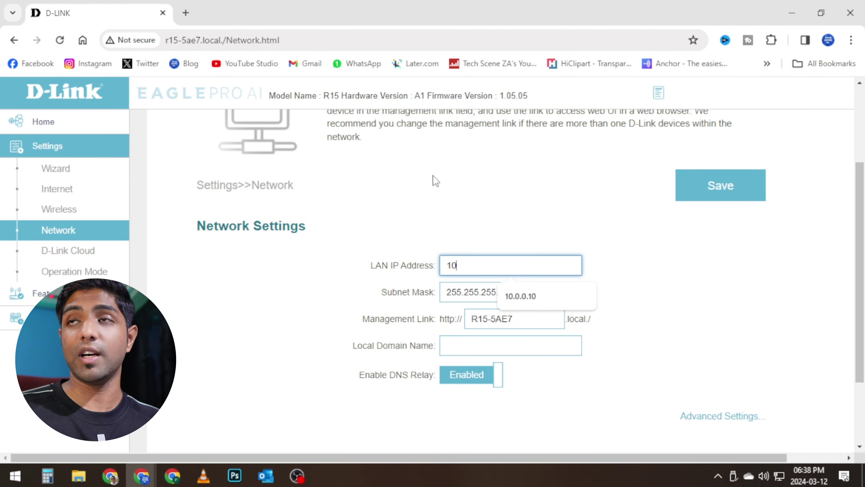
{"action": "type", "text": ".0"}
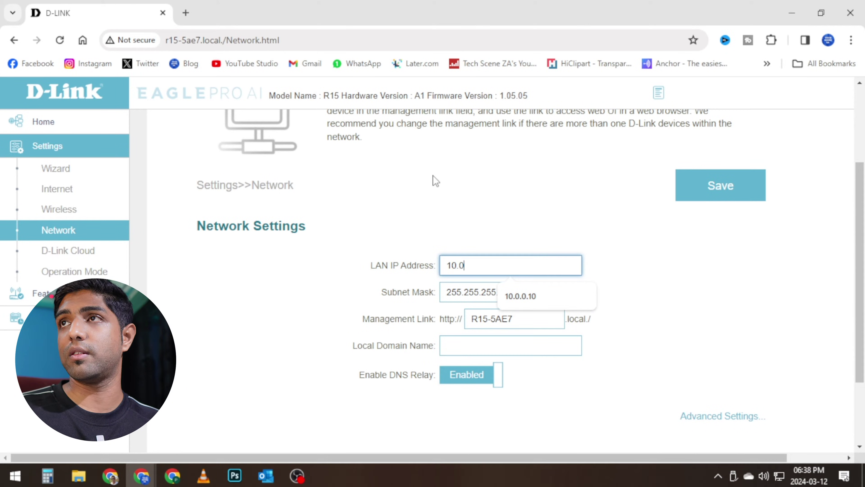
{"action": "type", "text": ".0.4"}
{"action": "left_click", "coordinate": [515, 323]}
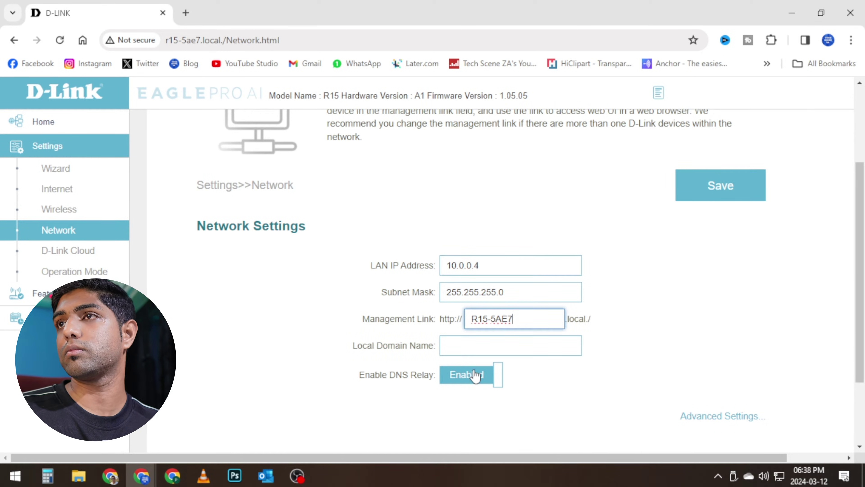
{"action": "left_click", "coordinate": [706, 201]}
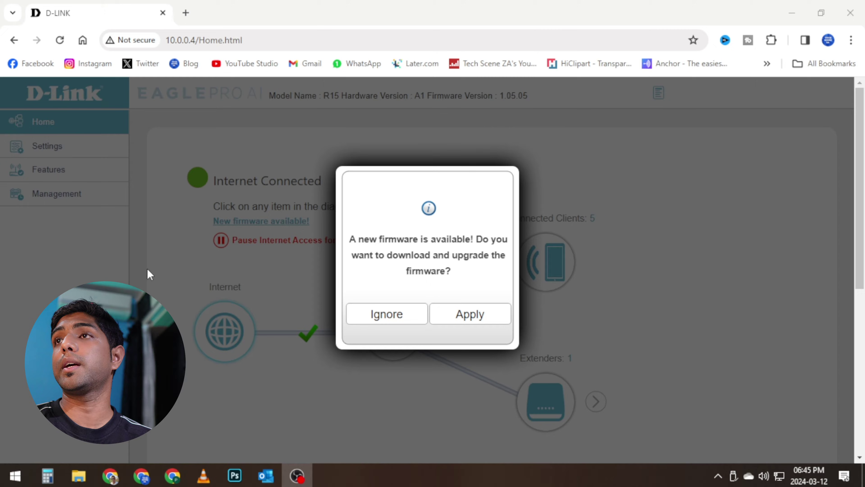
Ignore the firmware prompt and view the mesh map showing extender M15-68EA.local, then return Home
{"action": "left_click", "coordinate": [411, 320]}
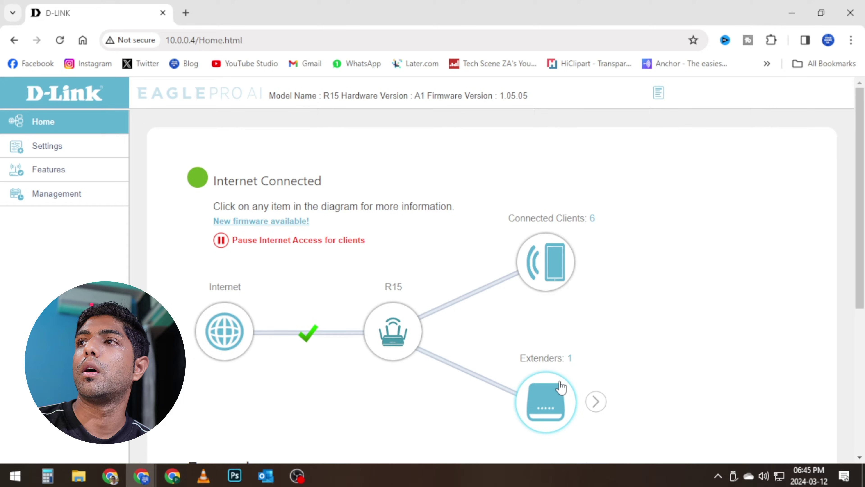
{"action": "left_click", "coordinate": [606, 403]}
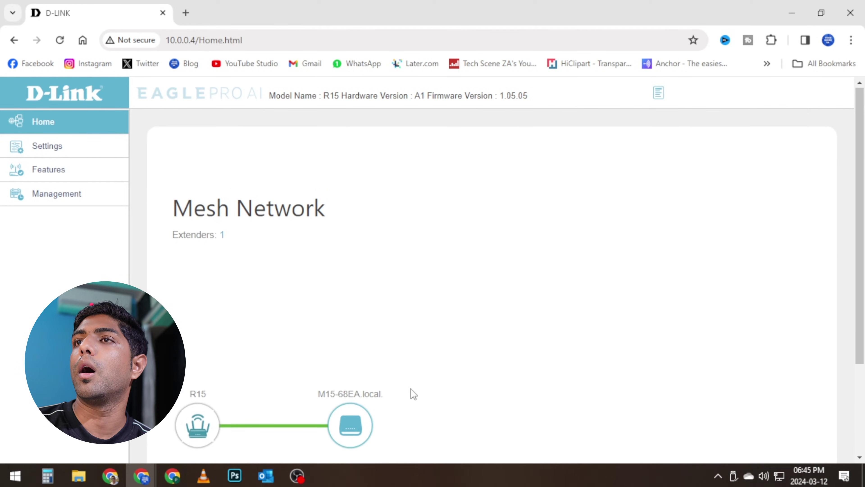
{"action": "scroll", "coordinate": [410, 389], "scroll_direction": "down", "scroll_amount": 3}
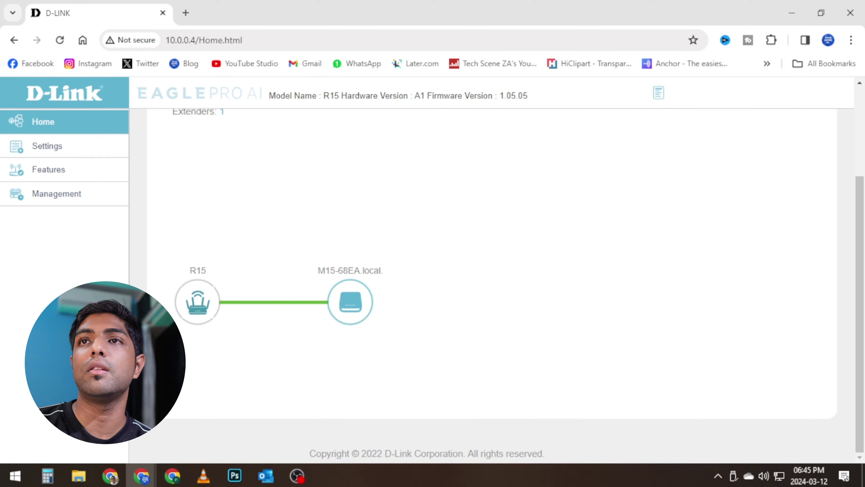
{"action": "key", "text": "Escape"}
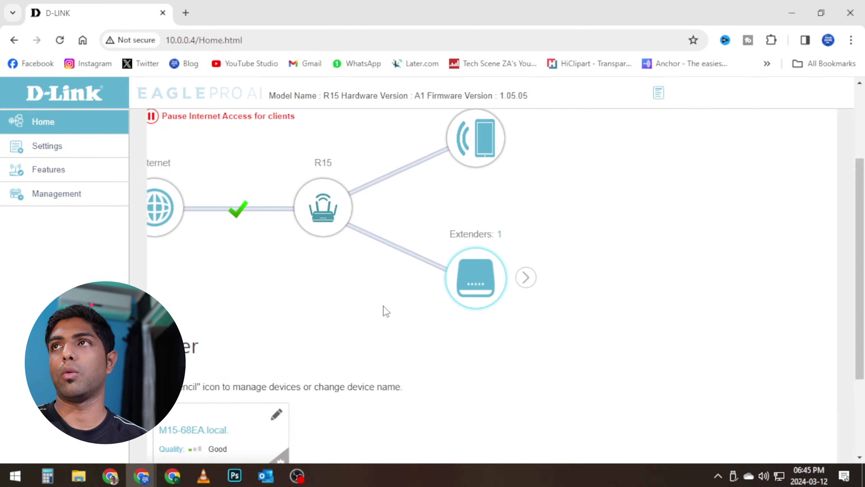
{"action": "scroll", "coordinate": [422, 404], "scroll_direction": "down", "scroll_amount": 3}
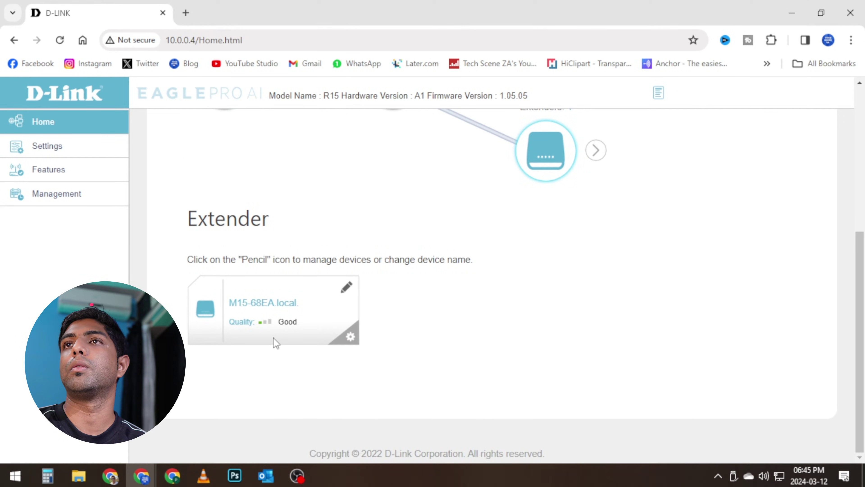
{"action": "scroll", "coordinate": [484, 274], "scroll_direction": "up", "scroll_amount": 6}
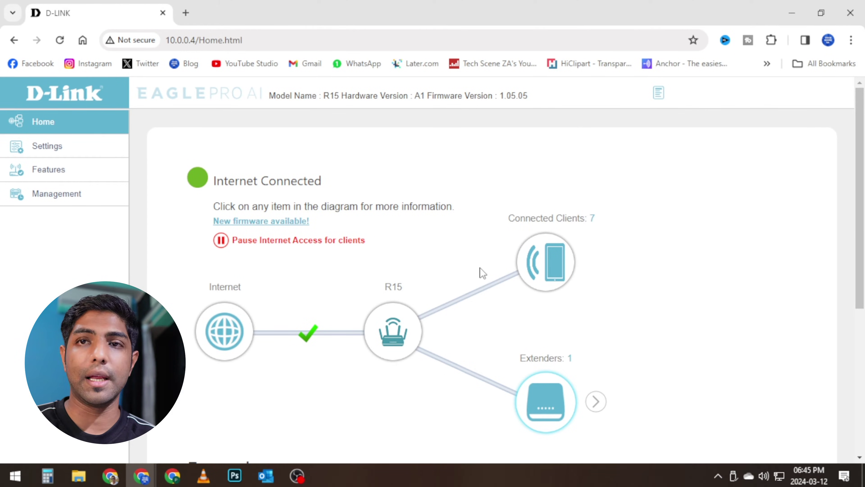
View the 7 connected clients, then expand Features, Management and Settings in the sidebar
{"action": "left_click", "coordinate": [592, 221]}
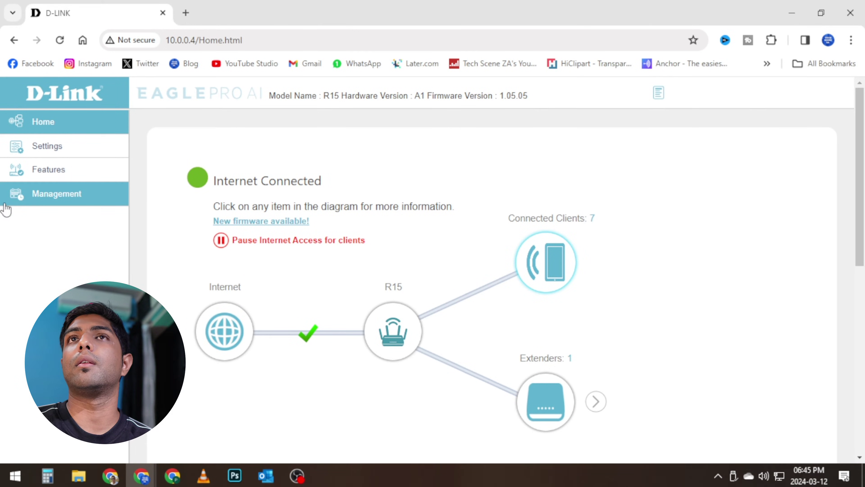
{"action": "left_click", "coordinate": [63, 170]}
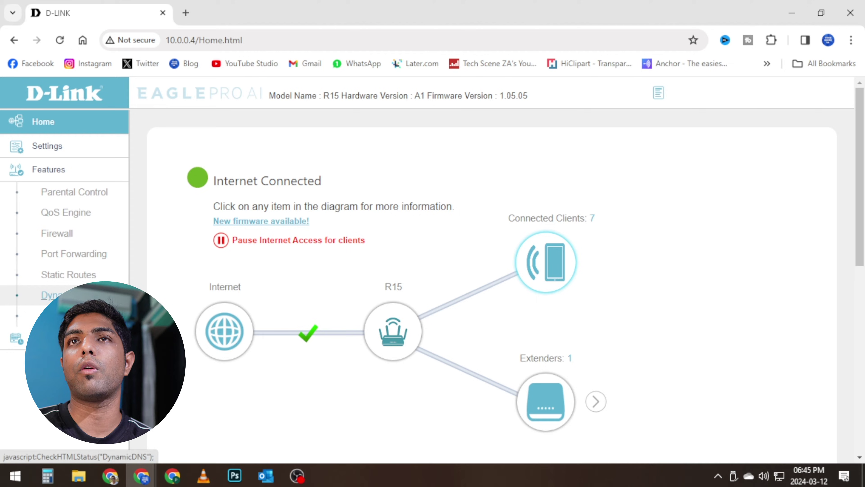
{"action": "left_click", "coordinate": [18, 338]}
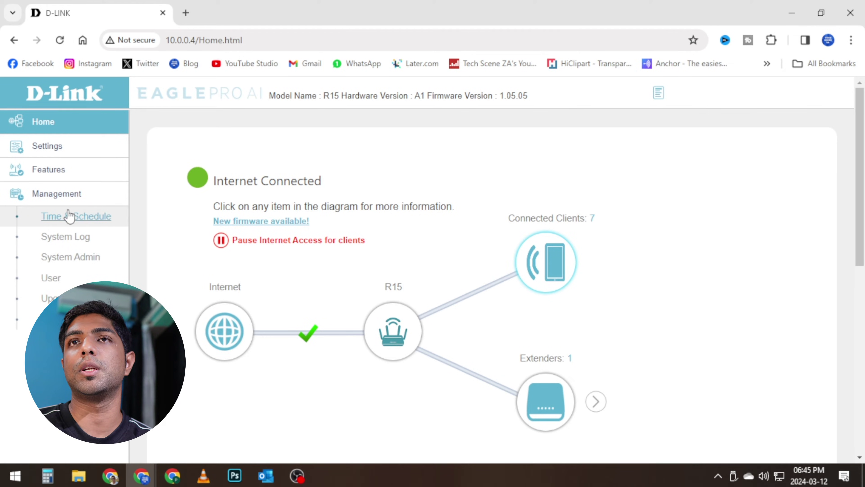
{"action": "left_click", "coordinate": [48, 146]}
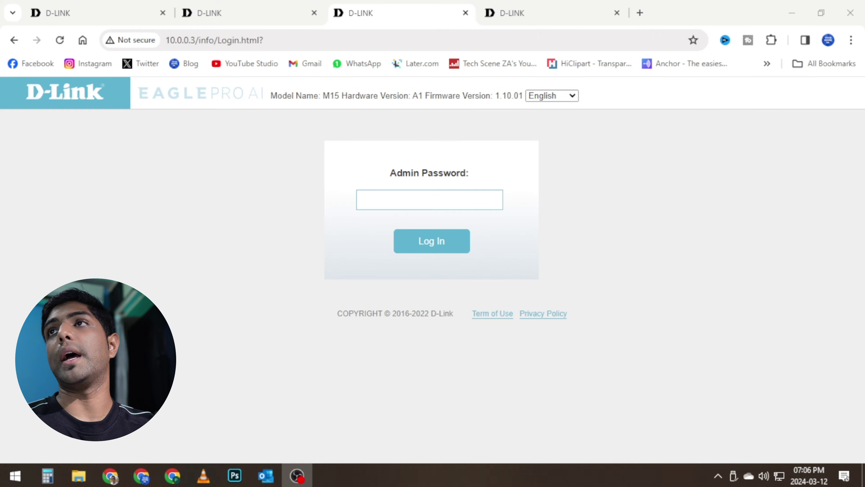
Sign in to the M15 extender at 10.0.0.3 after an invalid-password retry, then return to R15
{"action": "left_click", "coordinate": [113, 7]}
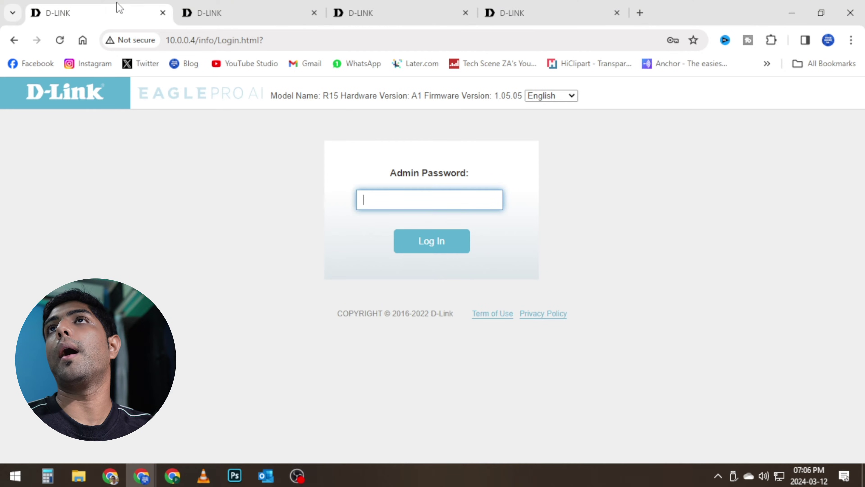
{"action": "left_click", "coordinate": [371, 8]}
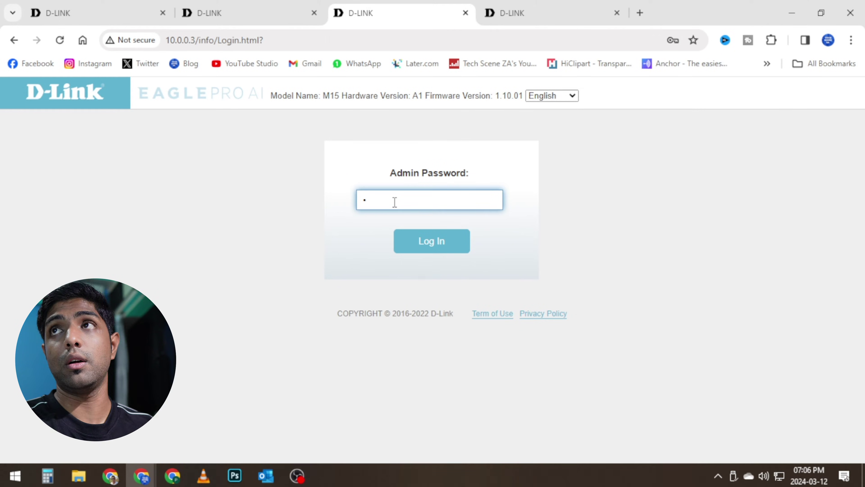
{"action": "key", "text": "Return"}
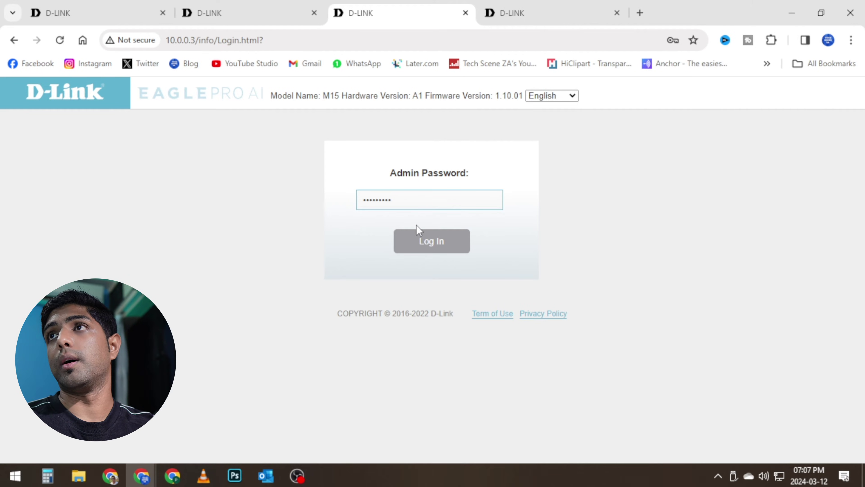
{"action": "left_click", "coordinate": [534, 129]}
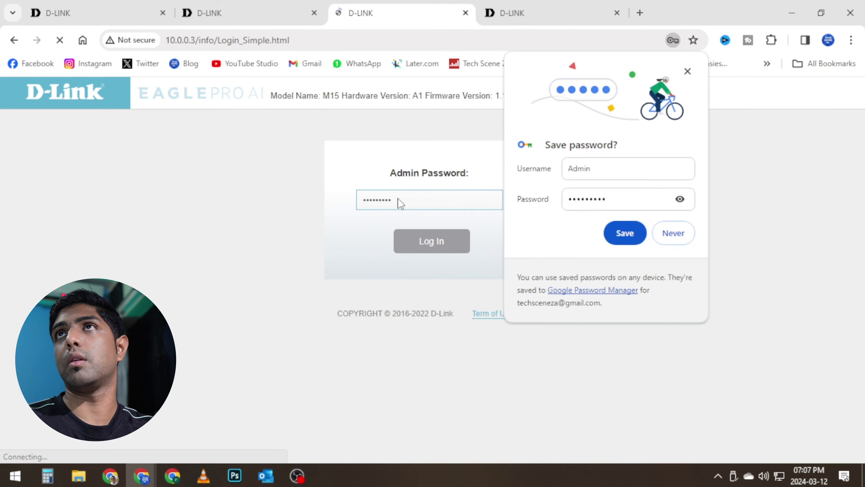
{"action": "key", "text": "Return"}
{"action": "left_click", "coordinate": [674, 236]}
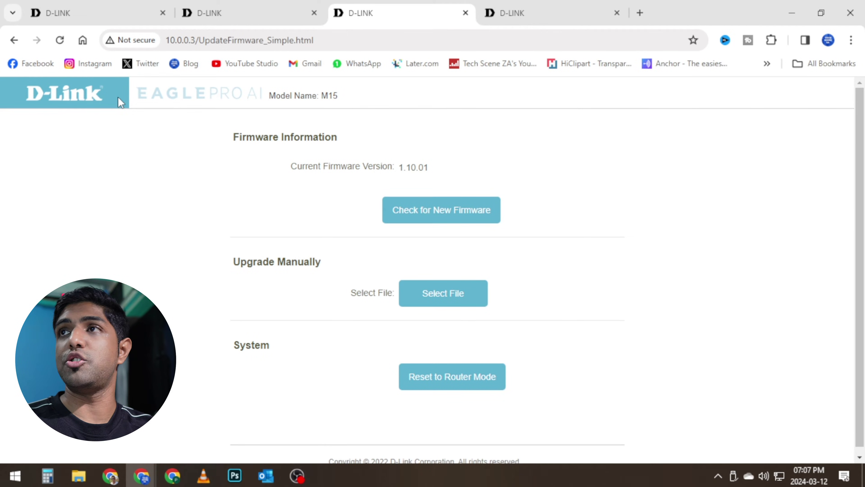
{"action": "key", "text": "ctrl+1"}
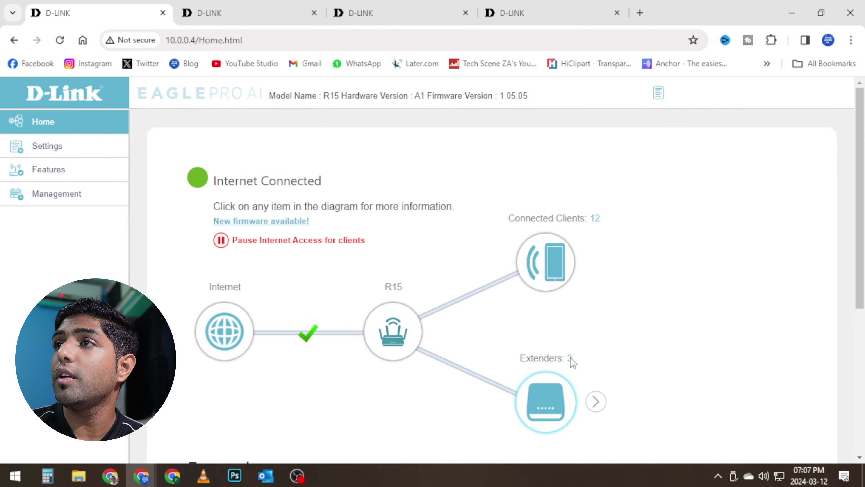
Review the Mesh Network map of the three M15 extenders, then go back to the R15 diagram
{"action": "left_click", "coordinate": [597, 404]}
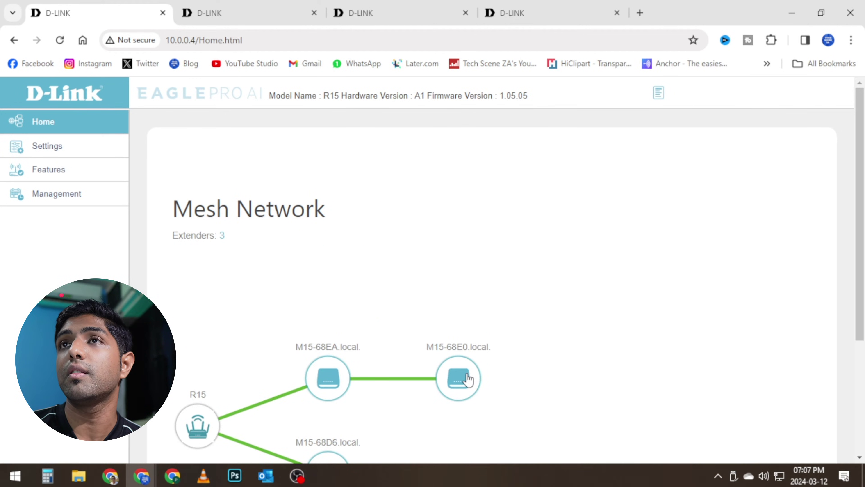
{"action": "scroll", "coordinate": [463, 369], "scroll_direction": "down", "scroll_amount": 3}
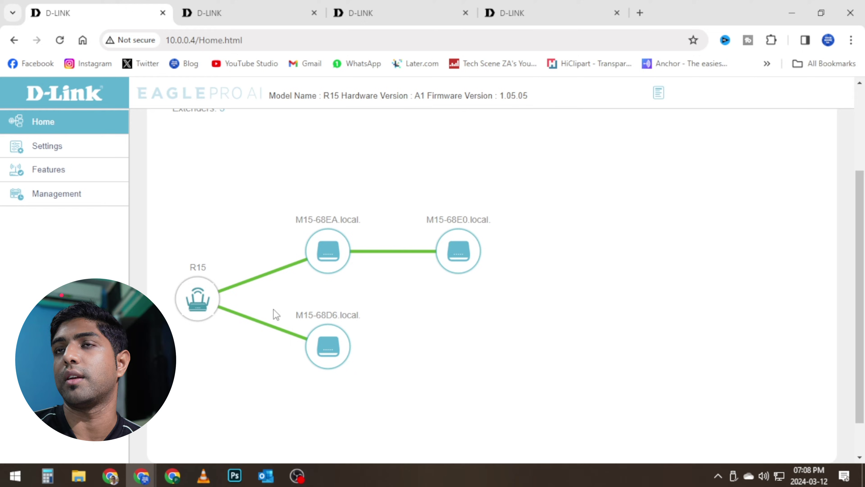
{"action": "left_click", "coordinate": [246, 294]}
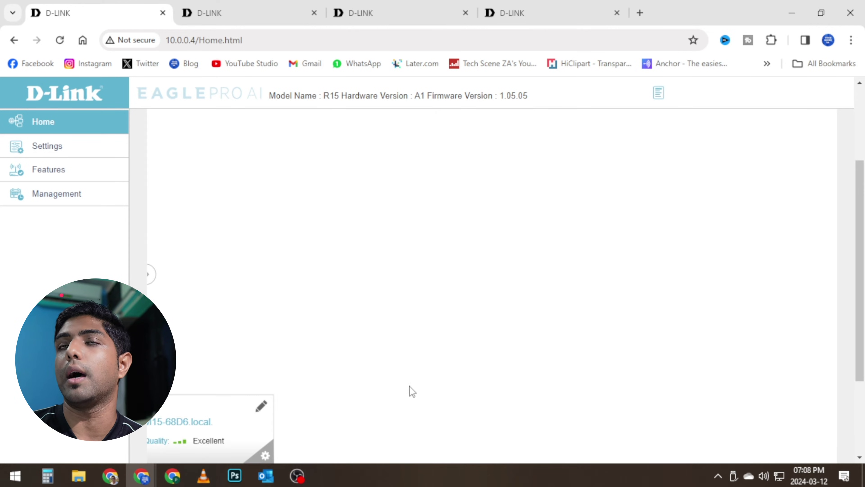
{"action": "scroll", "coordinate": [408, 353], "scroll_direction": "down", "scroll_amount": 4}
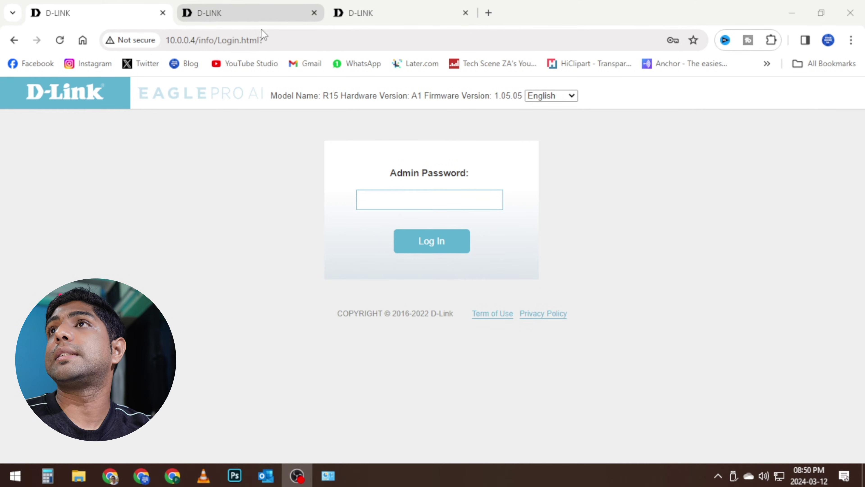
Log in to the R15 at 10.0.0.4 using the saved Chrome password and ignore the firmware offer
{"action": "left_click", "coordinate": [394, 199]}
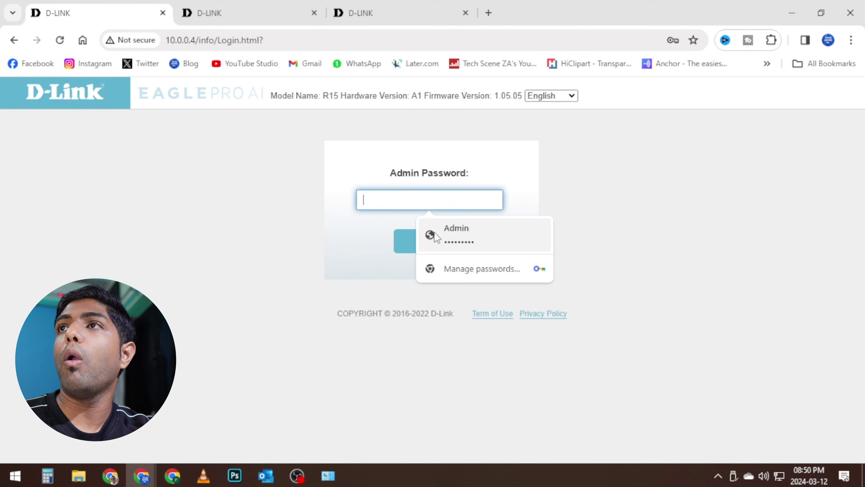
{"action": "left_click", "coordinate": [454, 237]}
{"action": "type", "text": "00"}
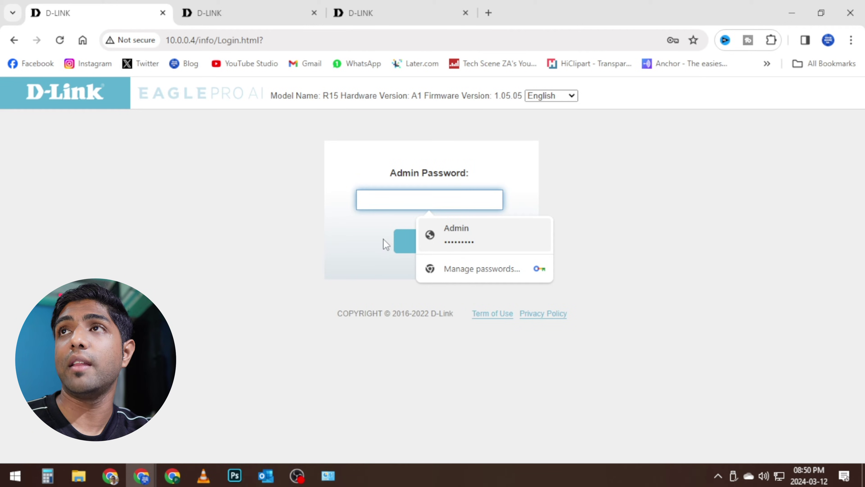
{"action": "left_click", "coordinate": [456, 239]}
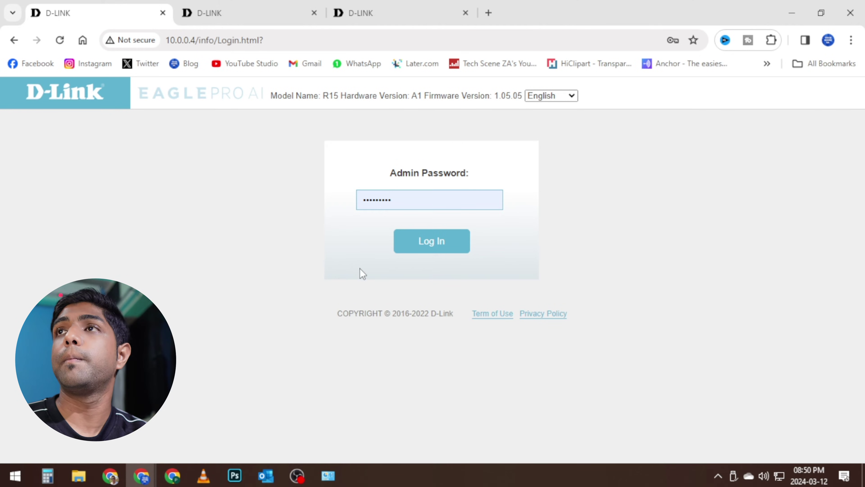
{"action": "left_click", "coordinate": [449, 243]}
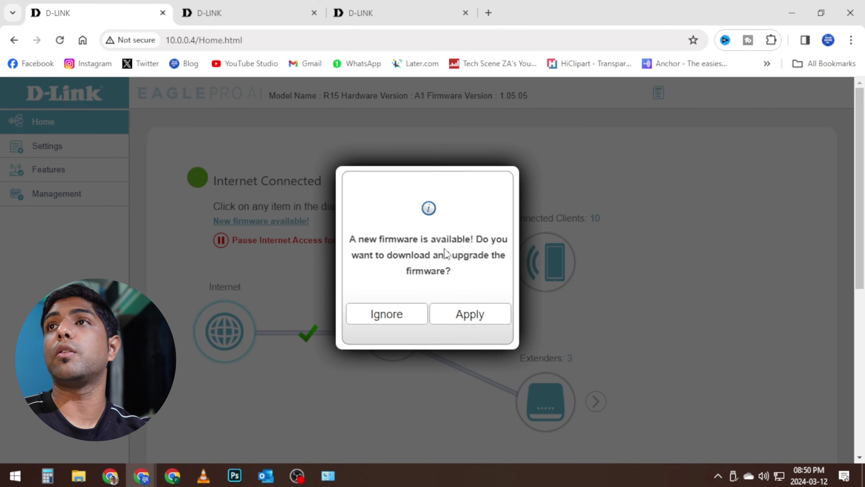
{"action": "left_click", "coordinate": [401, 318]}
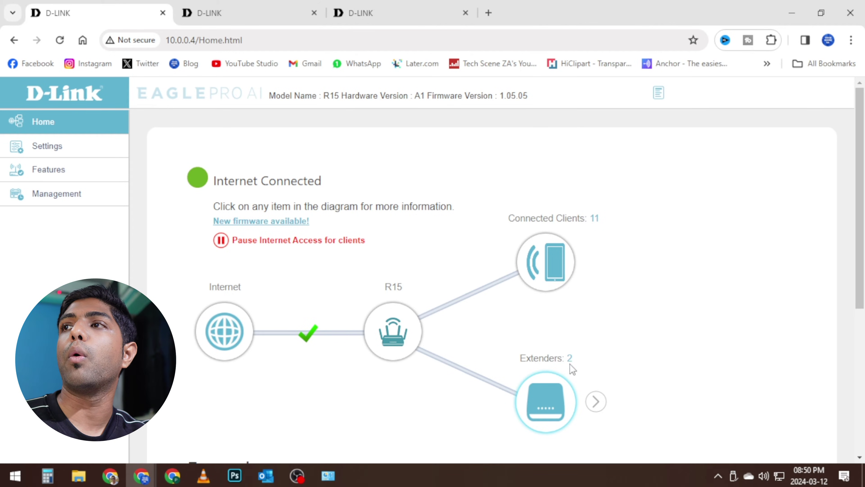
{"action": "left_click", "coordinate": [597, 399]}
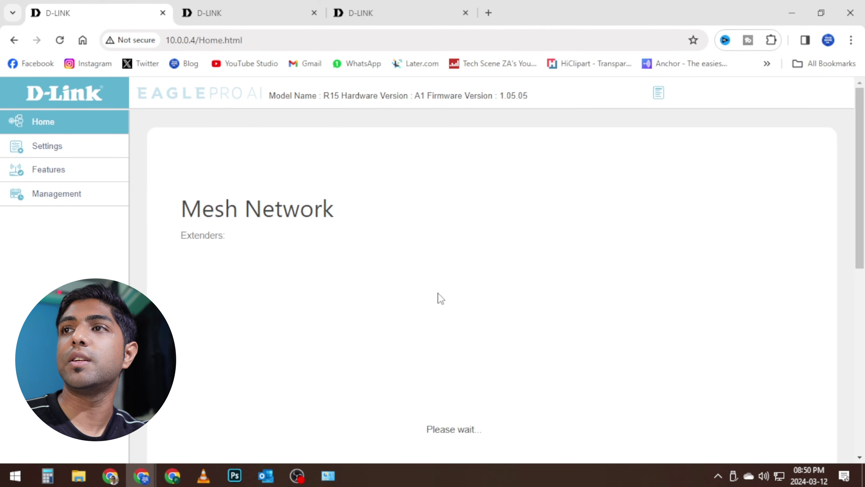
{"action": "scroll", "coordinate": [435, 312], "scroll_direction": "down", "scroll_amount": 3}
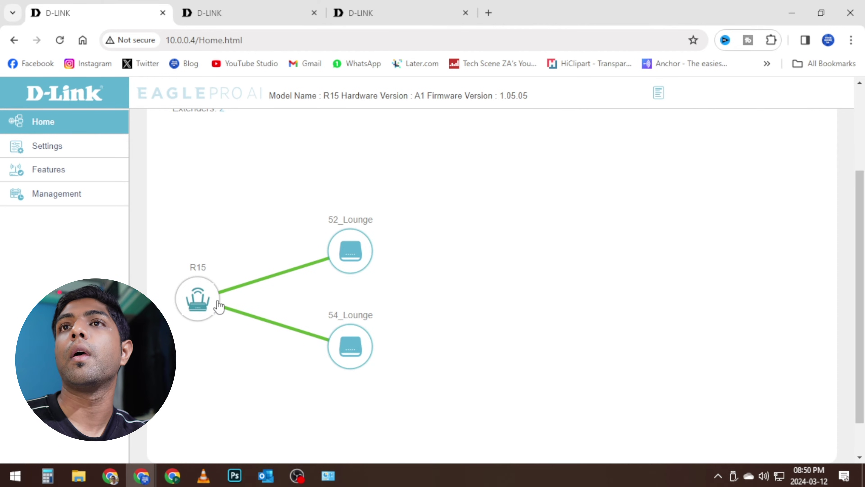
{"action": "left_click", "coordinate": [198, 307]}
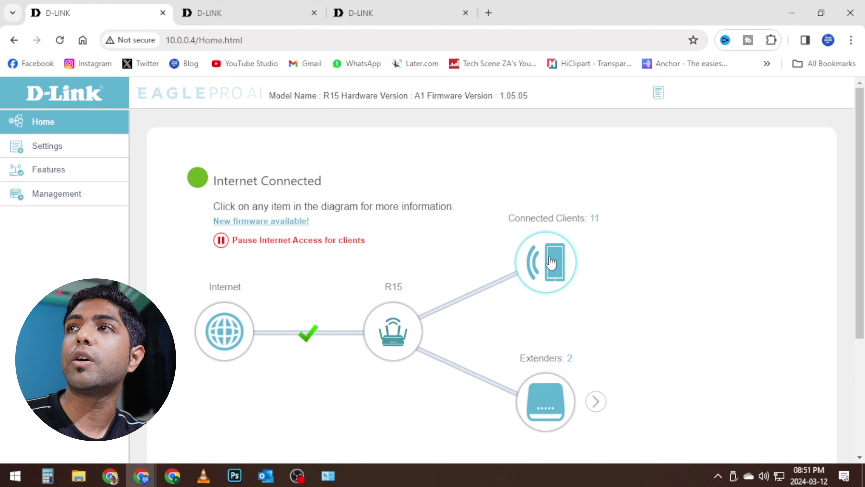
{"action": "scroll", "coordinate": [478, 309], "scroll_direction": "down", "scroll_amount": 4}
{"action": "scroll", "coordinate": [307, 322], "scroll_direction": "down", "scroll_amount": 3}
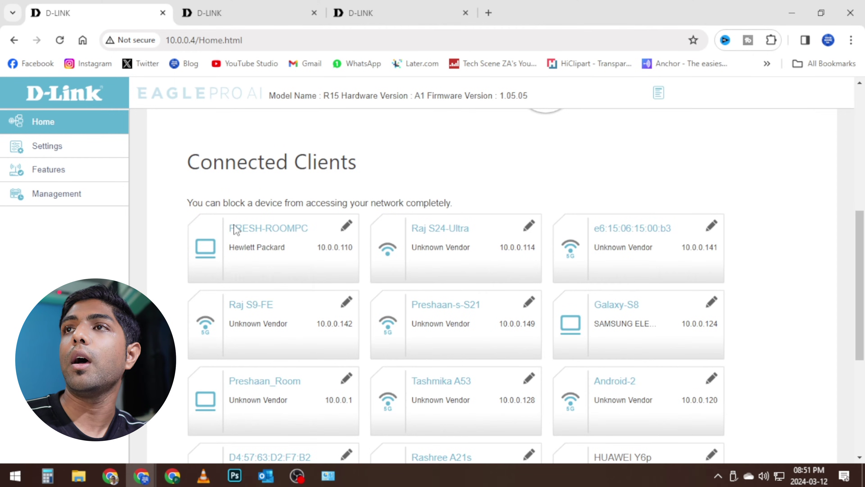
{"action": "scroll", "coordinate": [501, 252], "scroll_direction": "down", "scroll_amount": 3}
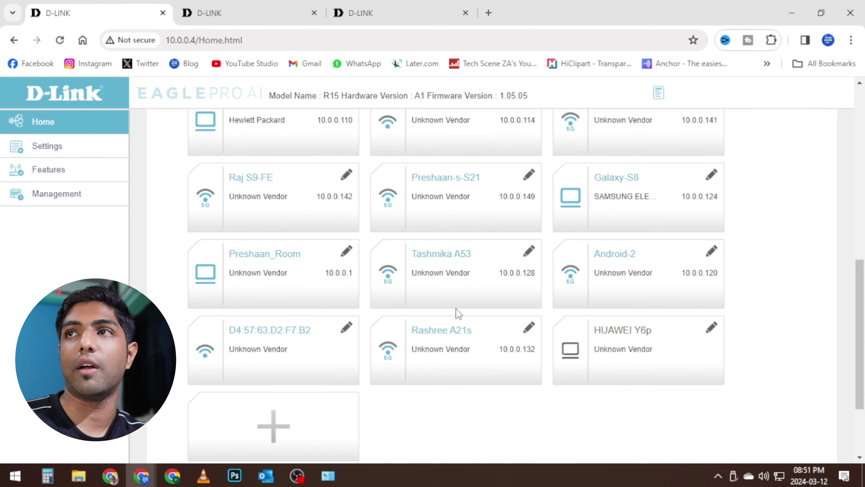
{"action": "scroll", "coordinate": [456, 310], "scroll_direction": "up", "scroll_amount": 8}
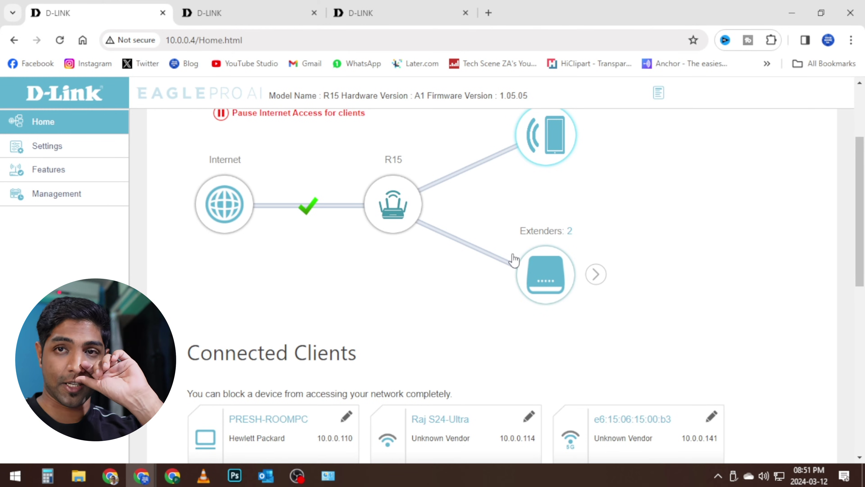
{"action": "scroll", "coordinate": [382, 356], "scroll_direction": "down", "scroll_amount": 6}
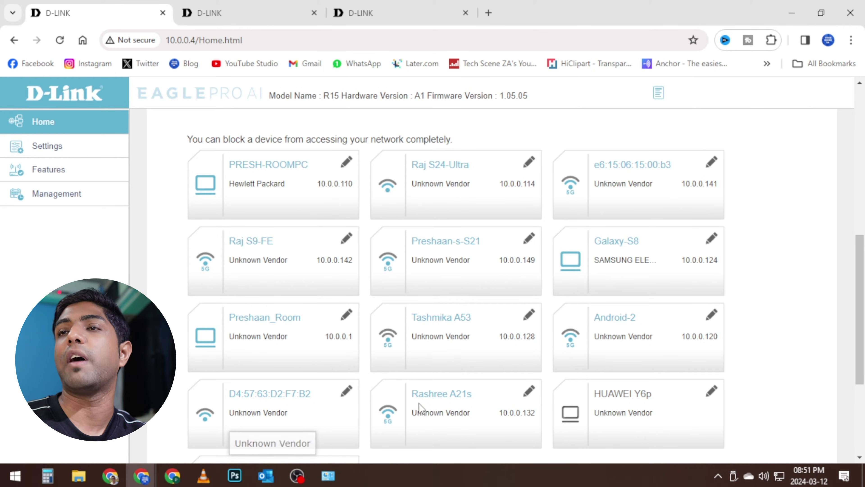
{"action": "scroll", "coordinate": [313, 286], "scroll_direction": "down", "scroll_amount": 4}
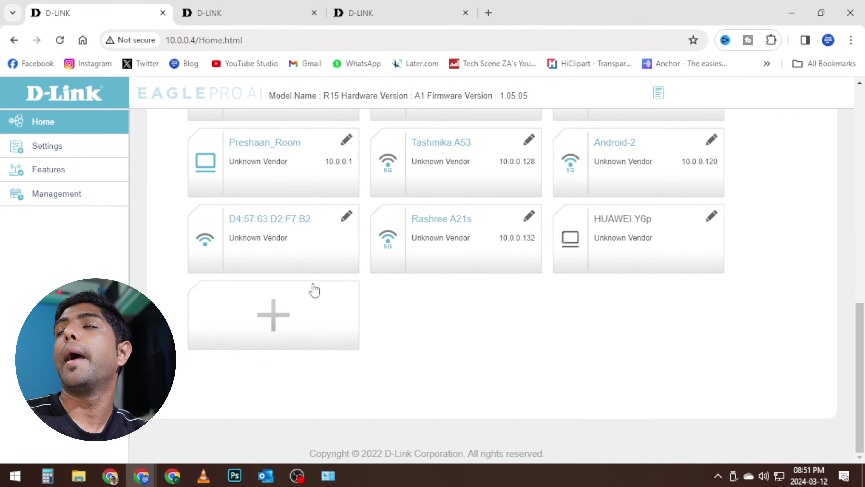
{"action": "scroll", "coordinate": [377, 361], "scroll_direction": "up", "scroll_amount": 10}
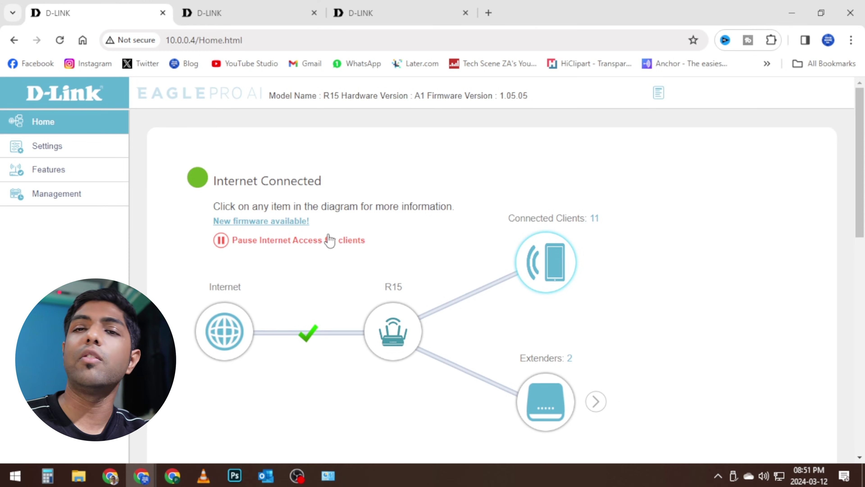